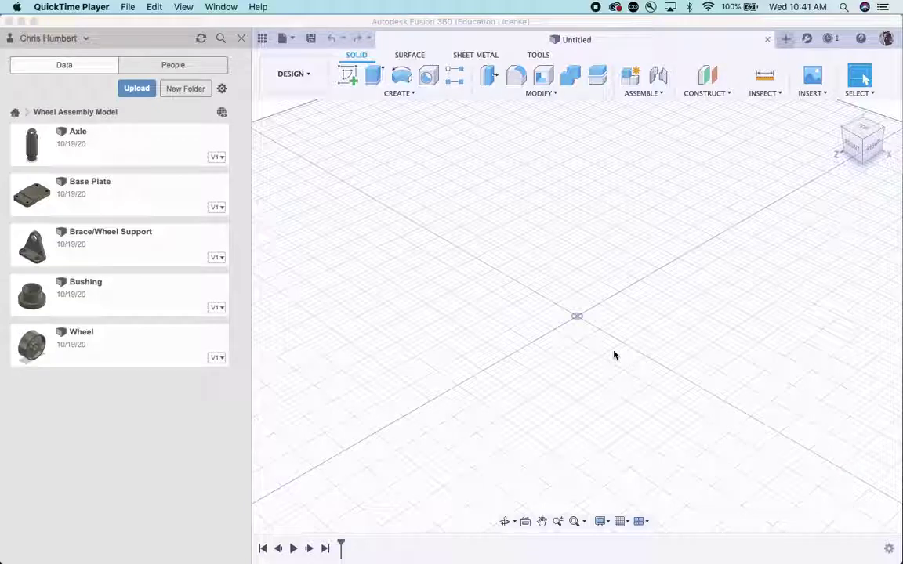
Scroll the Canvas assignment to the Bushing drawing showing Ø1.375, Ø1.00 and Ø.75 dimensions.
key("ctrl+Right")
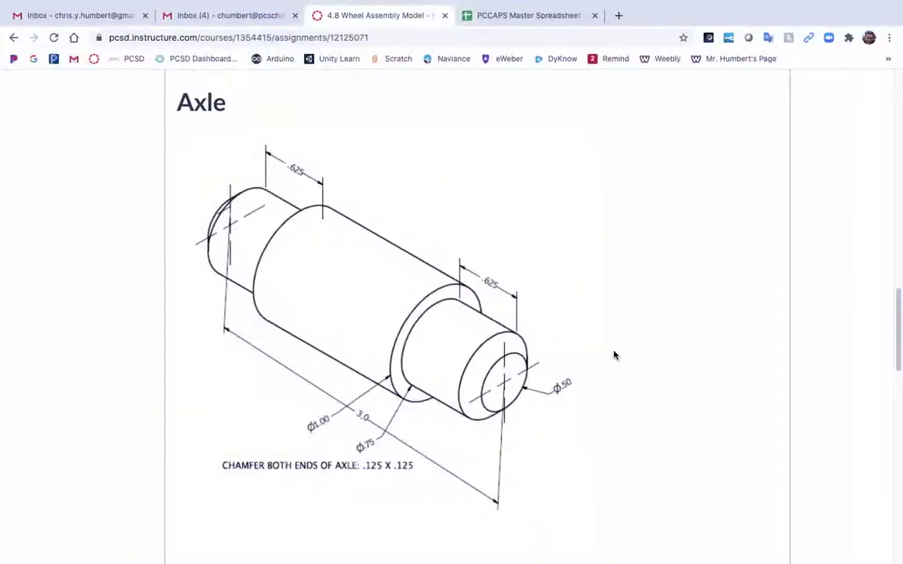
scroll(615, 356, "down", 10)
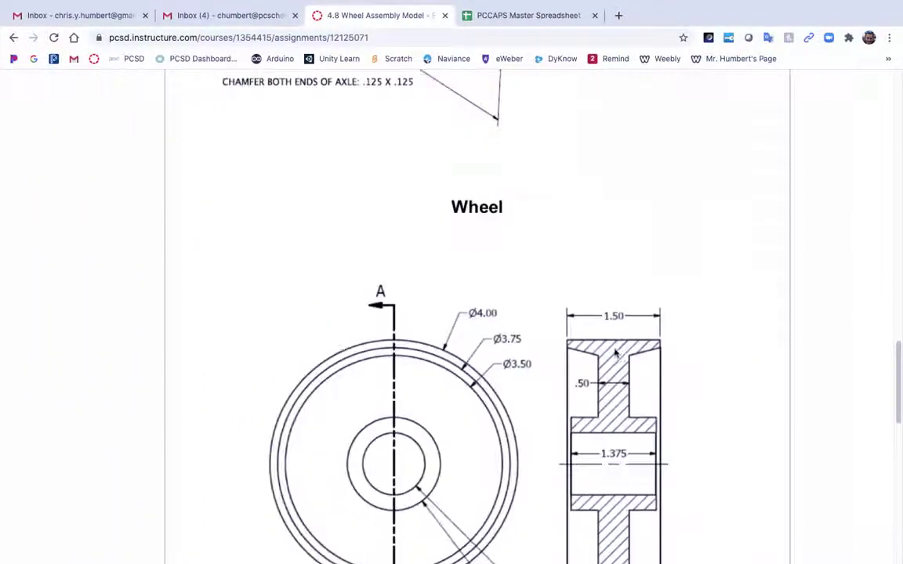
scroll(614, 353, "down", 10)
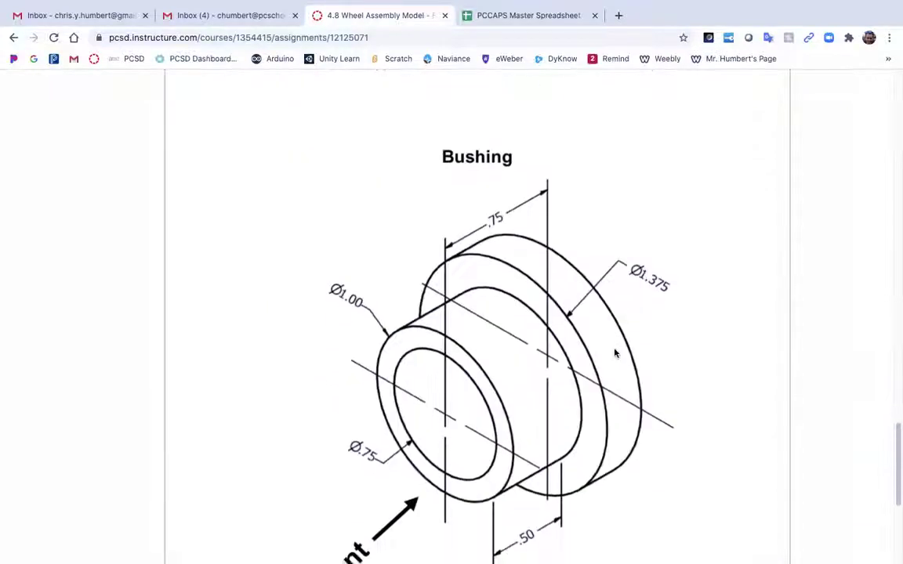
scroll(615, 354, "up", 2)
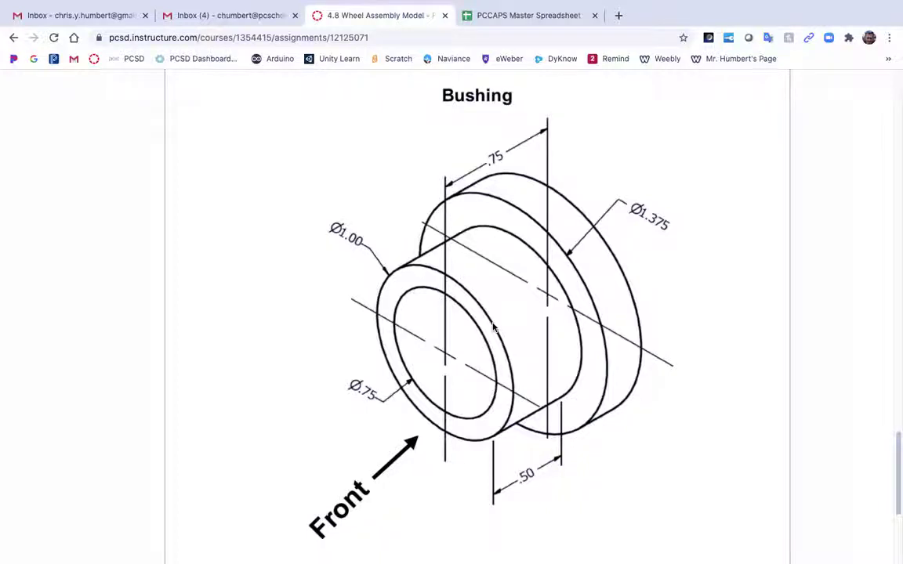
Sketch a Ø1.375 center-diameter circle on the horizontal XZ ground plane.
key("ctrl+Left")
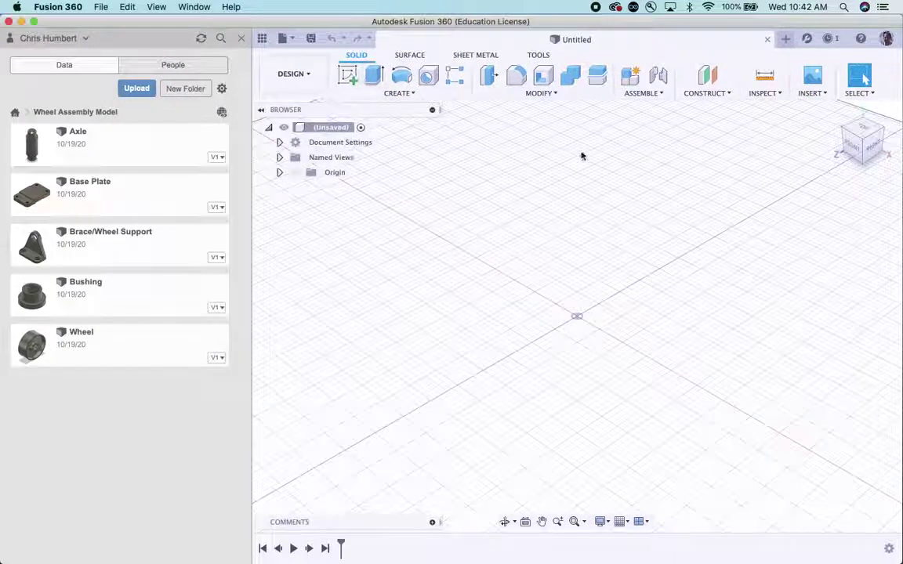
left_click(347, 74)
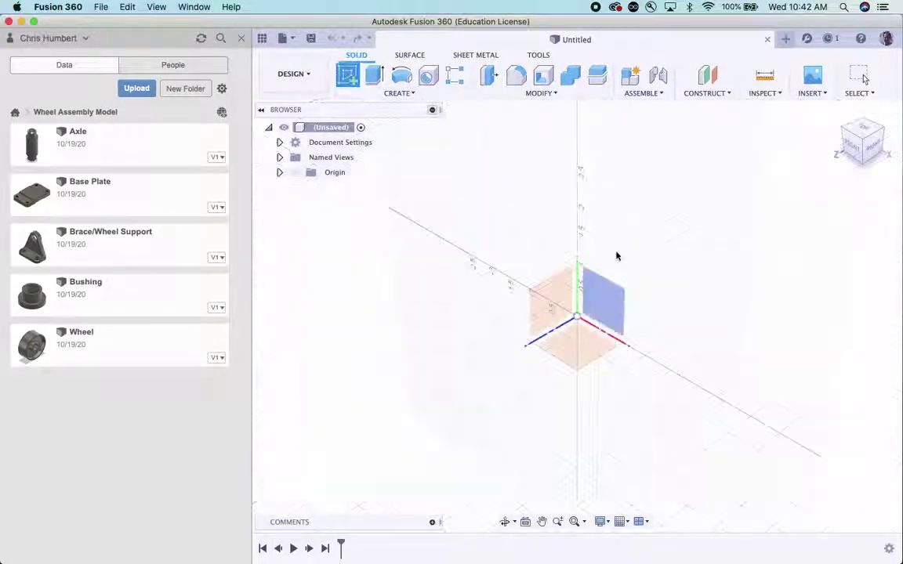
left_click(568, 337)
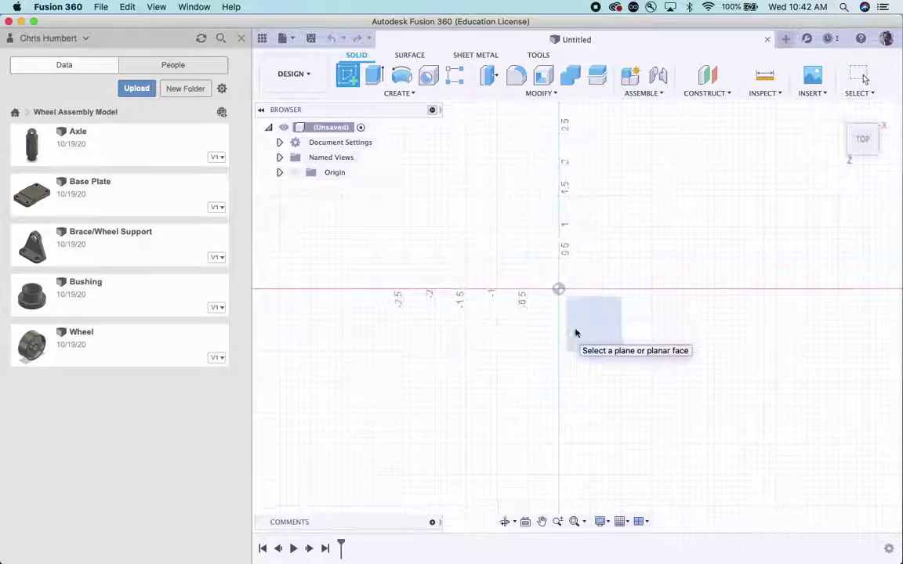
left_click(401, 76)
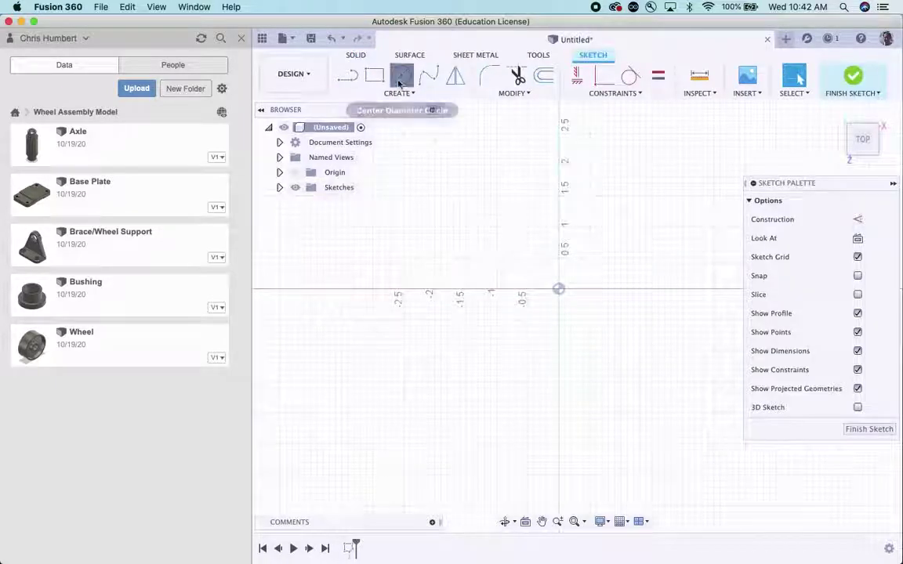
left_click(527, 266)
key("ctrl+Right")
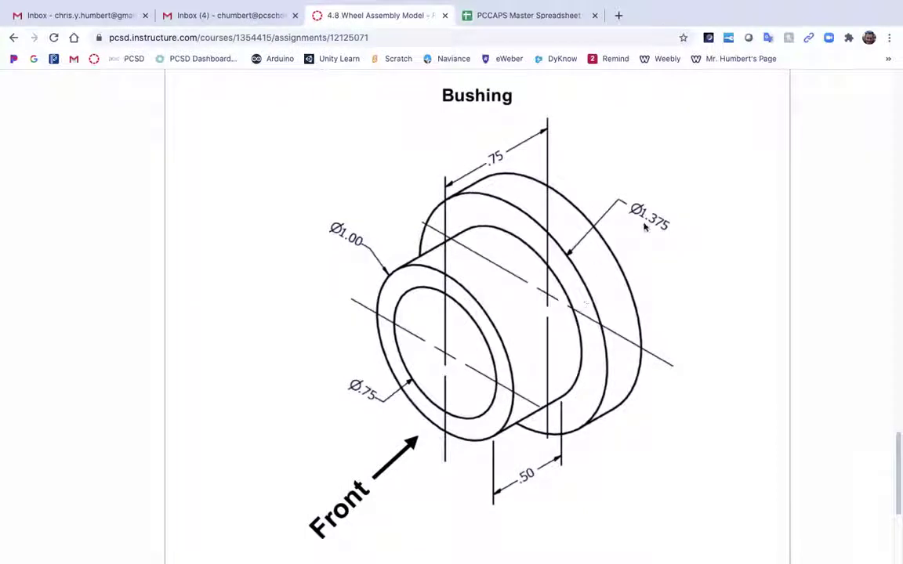
key("ctrl+Left")
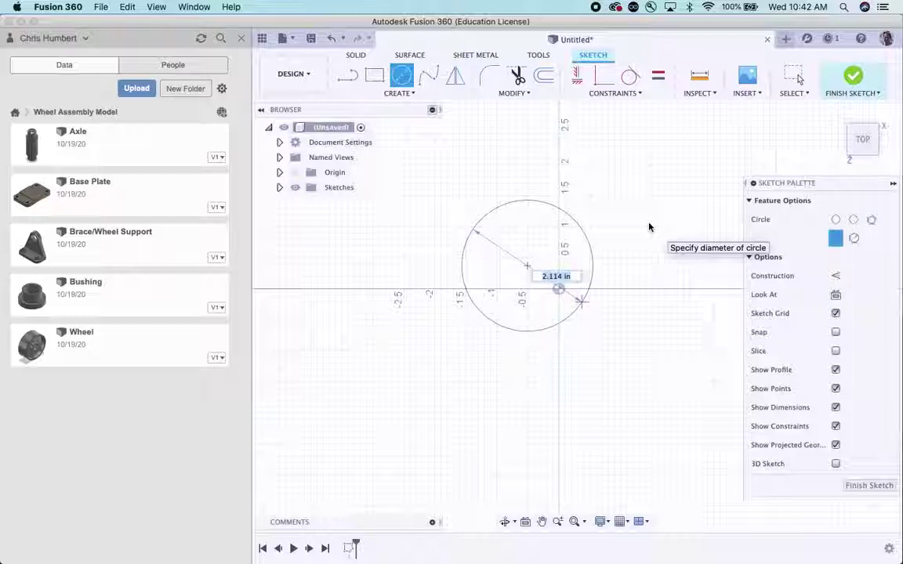
type("1.375")
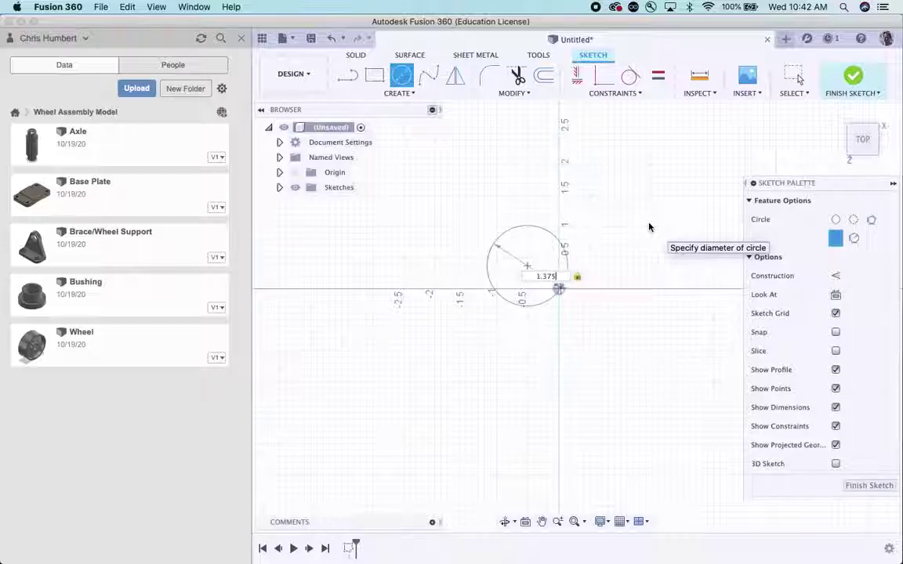
key("Return")
key("Escape")
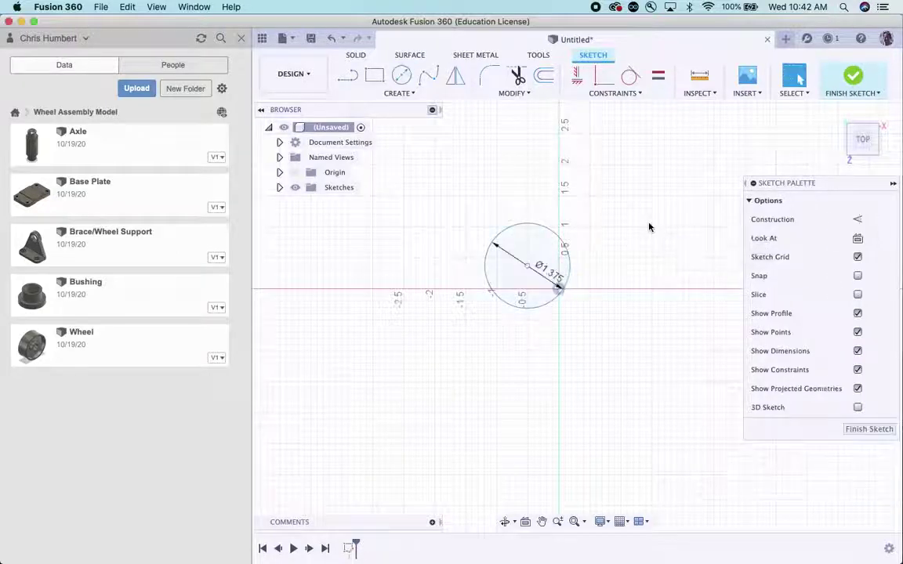
key("ctrl+Left")
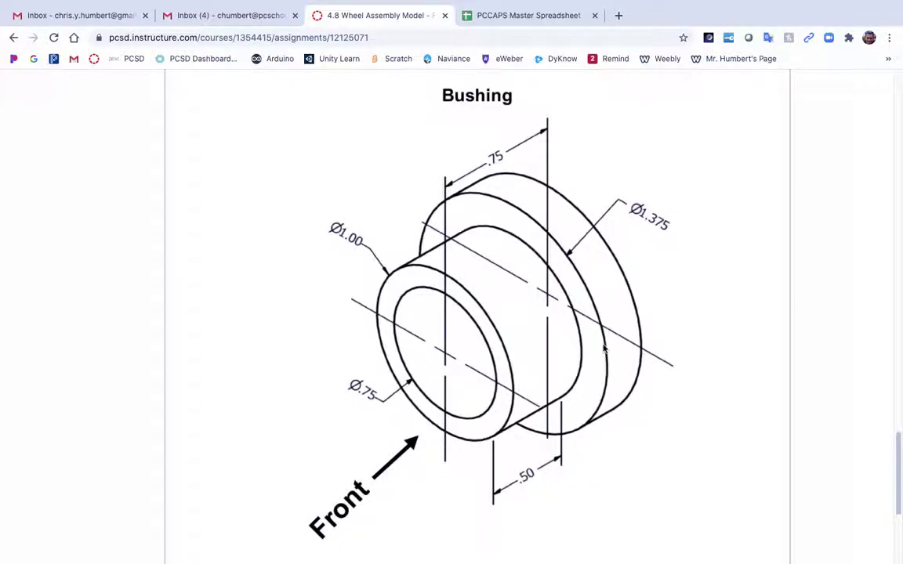
key("ctrl+Left")
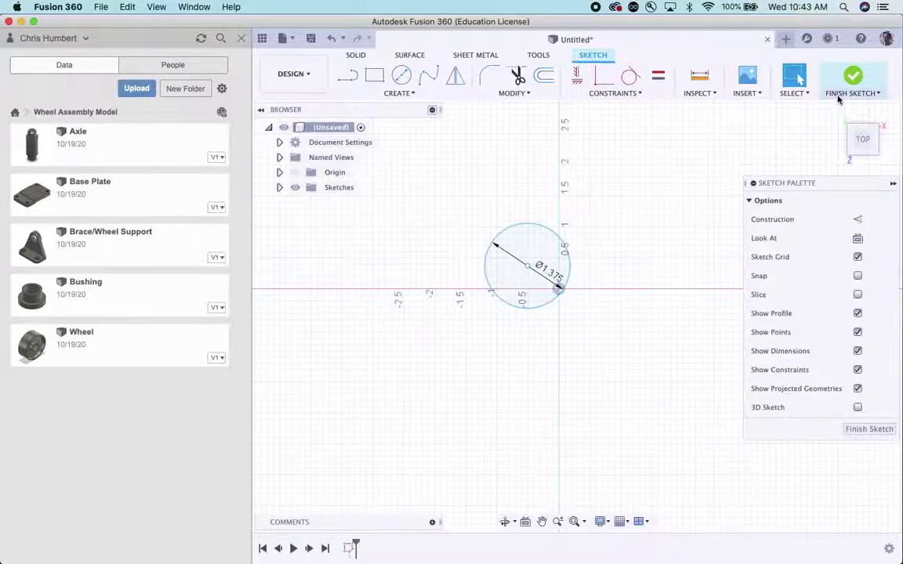
Finish the sketch and extrude the Ø1.375 circle 0.25 in into a solid disc.
left_click(847, 86)
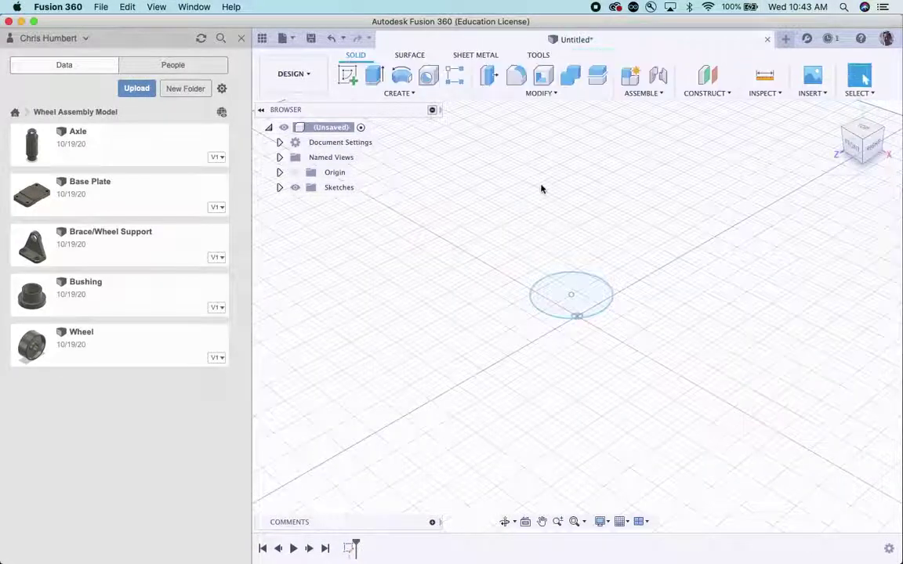
left_click(374, 74)
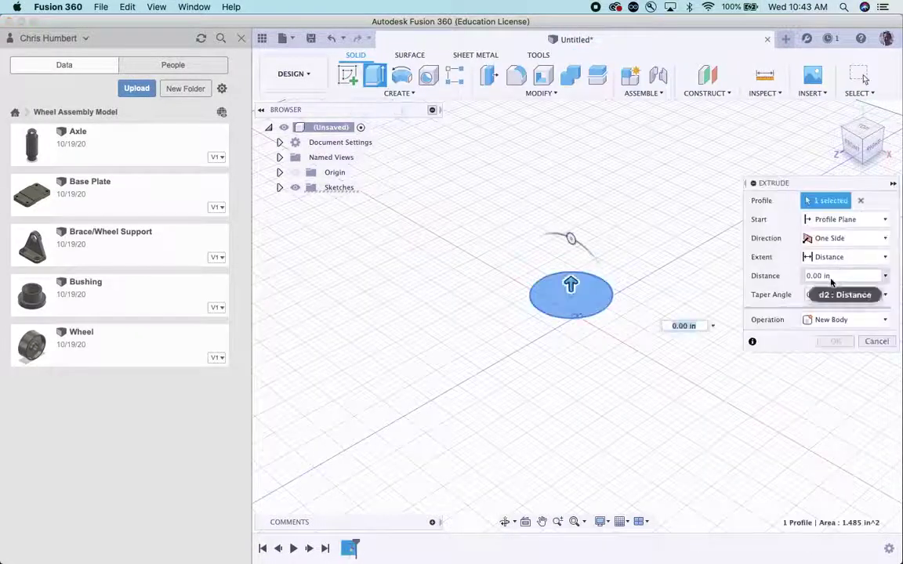
type(".25")
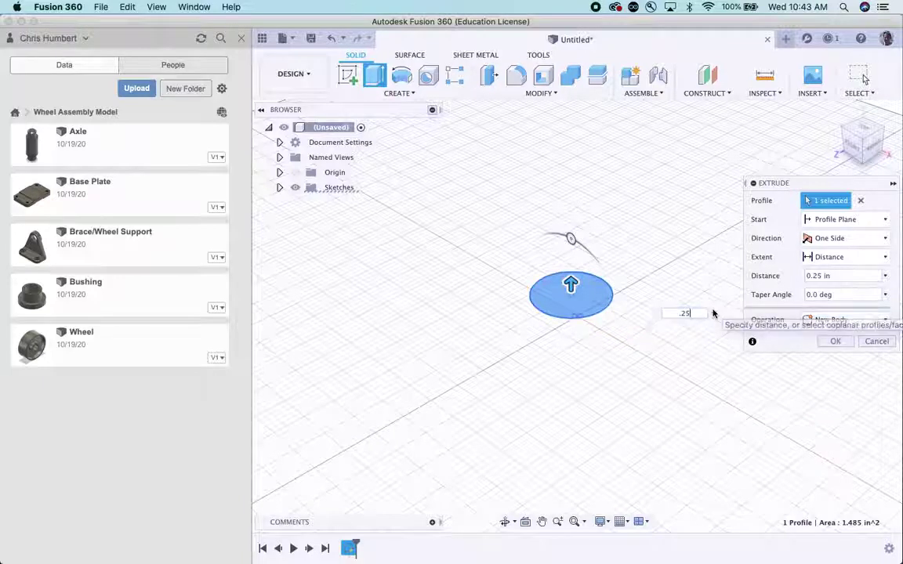
key("Return")
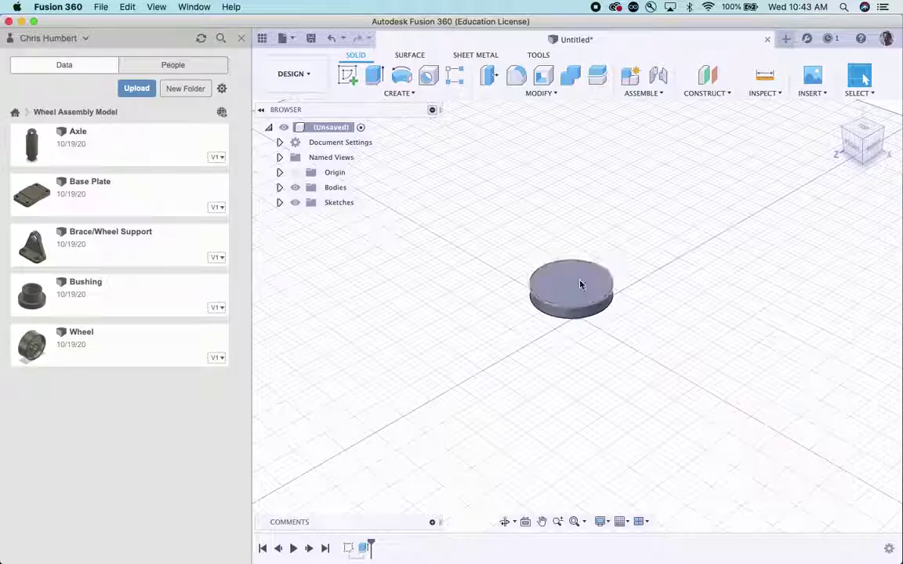
key("ctrl+Right")
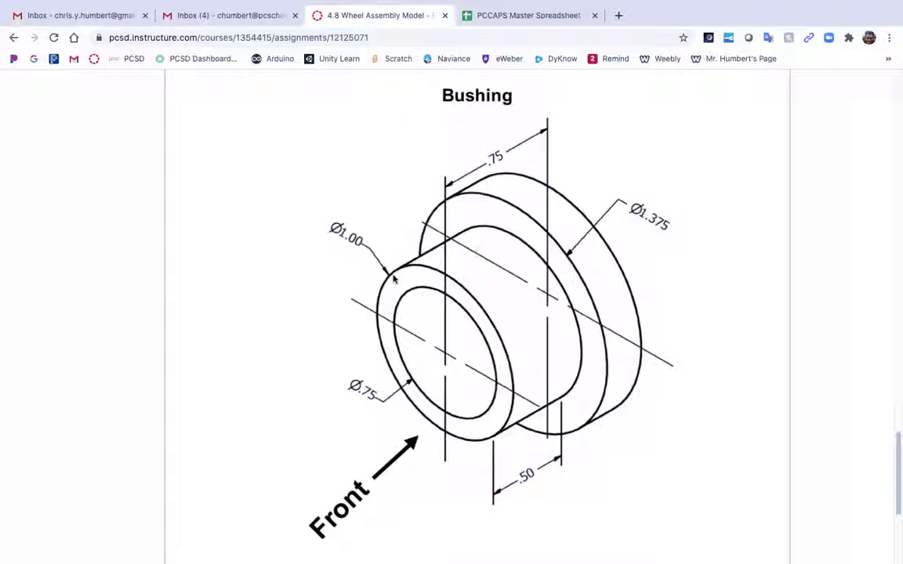
Start a new sketch on the disc's top face.
key("ctrl+Left")
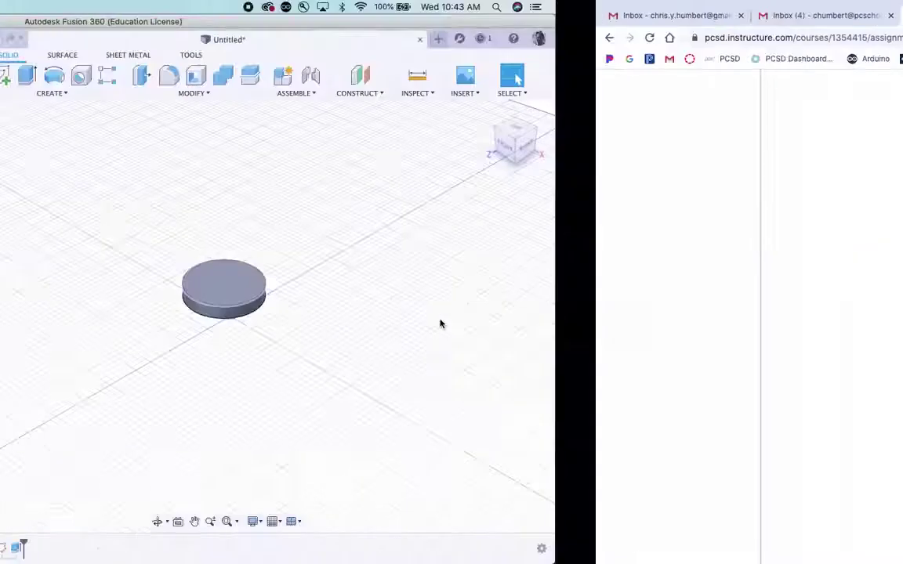
left_click(580, 286)
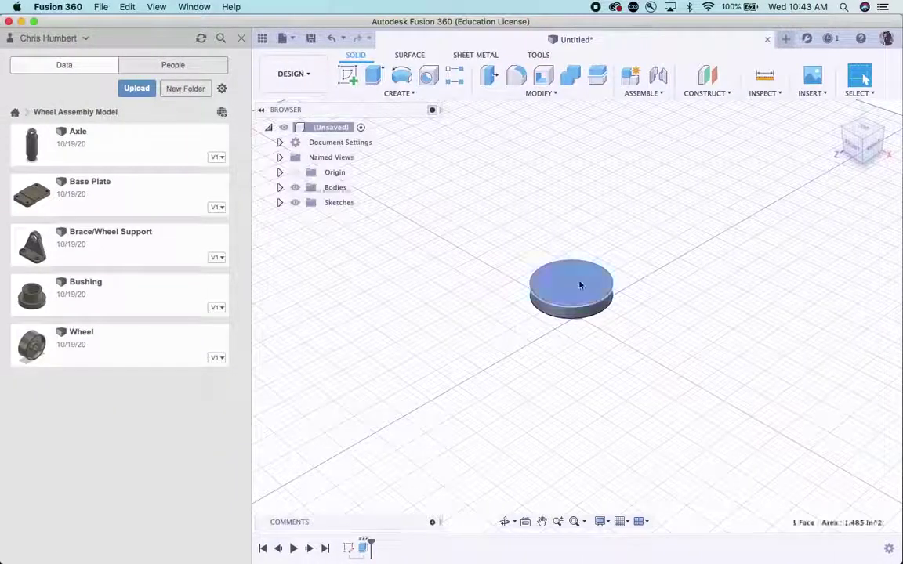
right_click(580, 285)
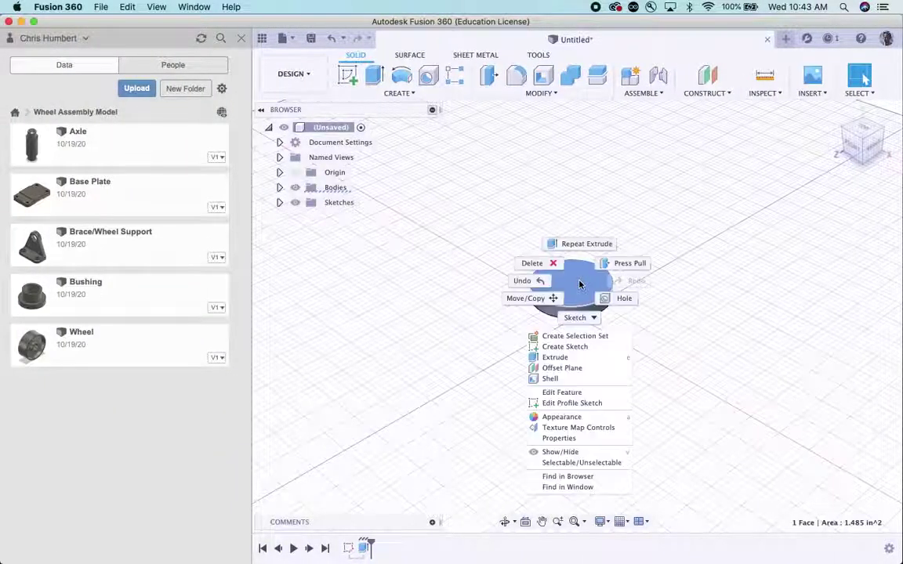
left_click(579, 346)
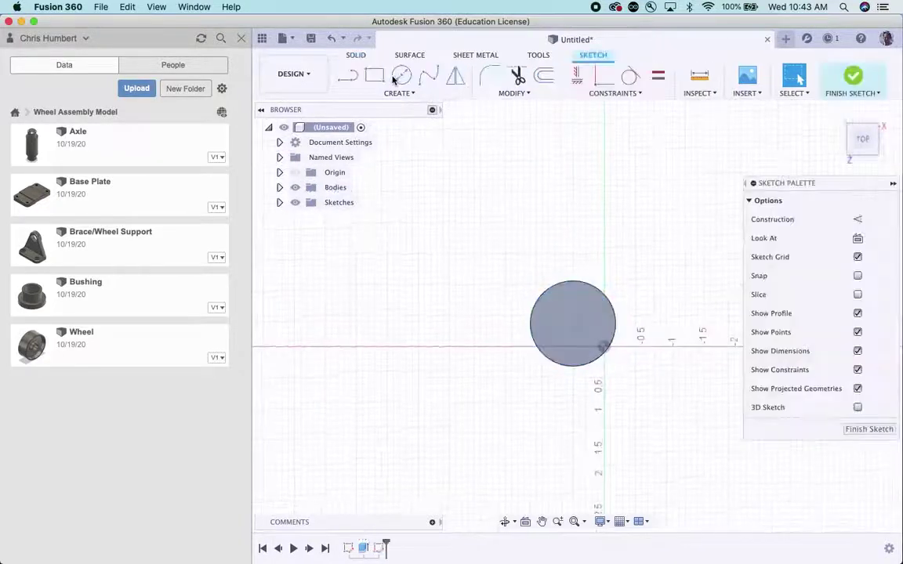
Draw a centred Ø1 in circle on the disc and finish the sketch.
left_click(401, 74)
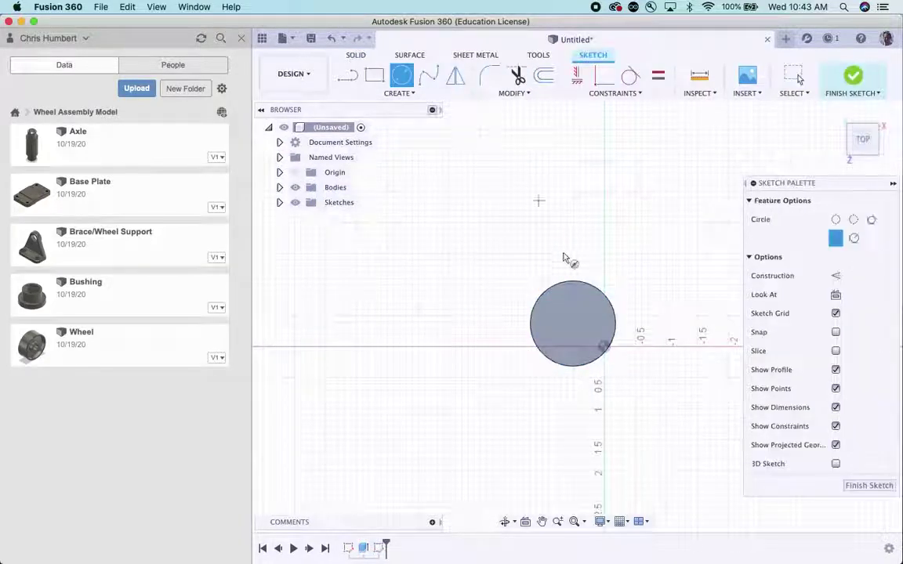
left_click(576, 328)
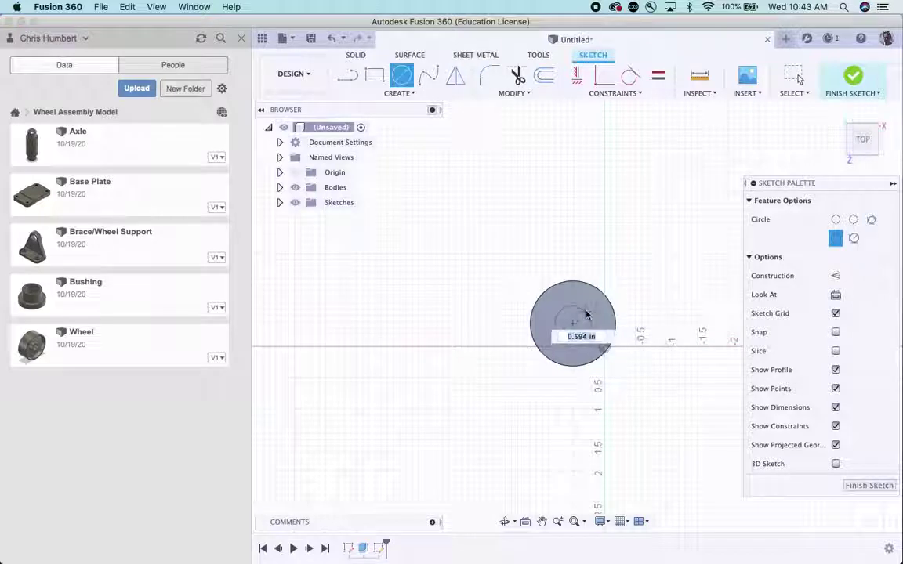
type("1")
key("Return")
key("Escape")
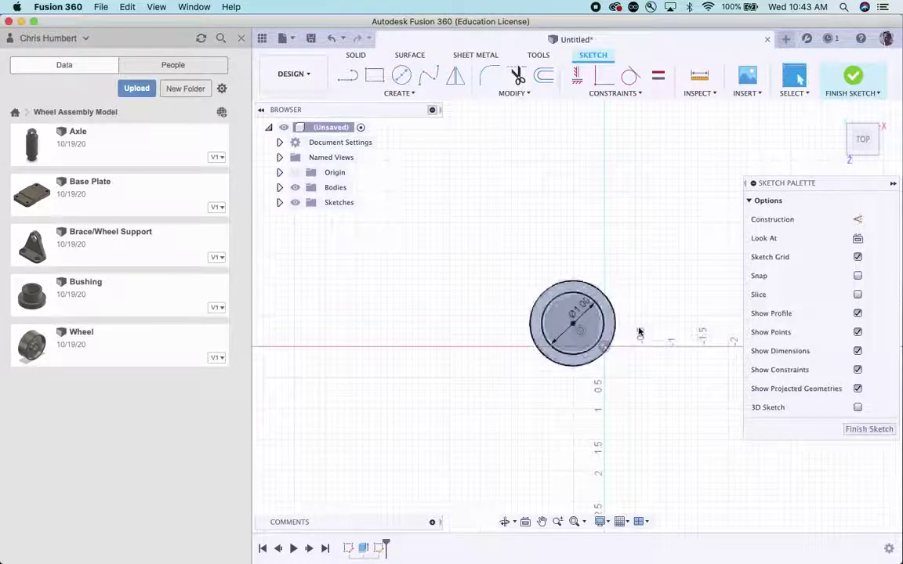
scroll(634, 322, "up", 5)
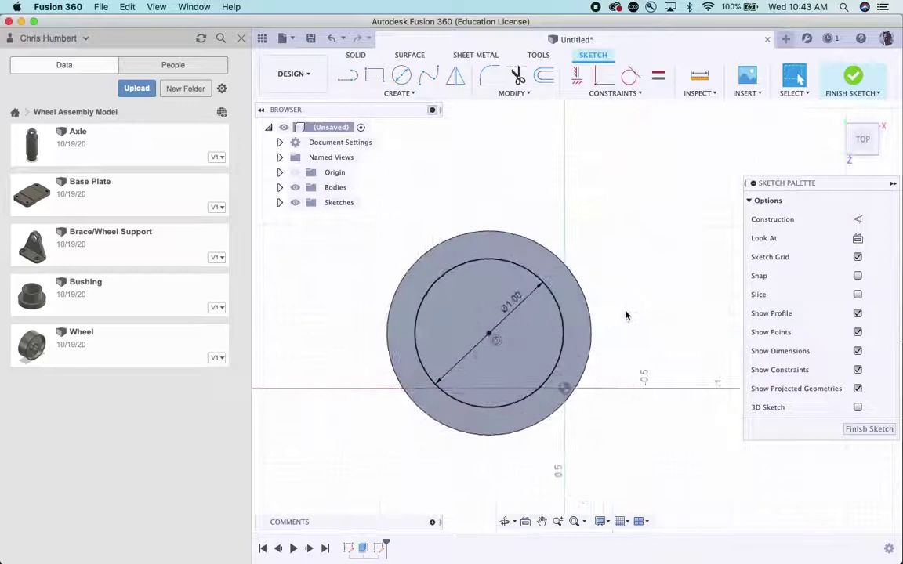
left_click(847, 75)
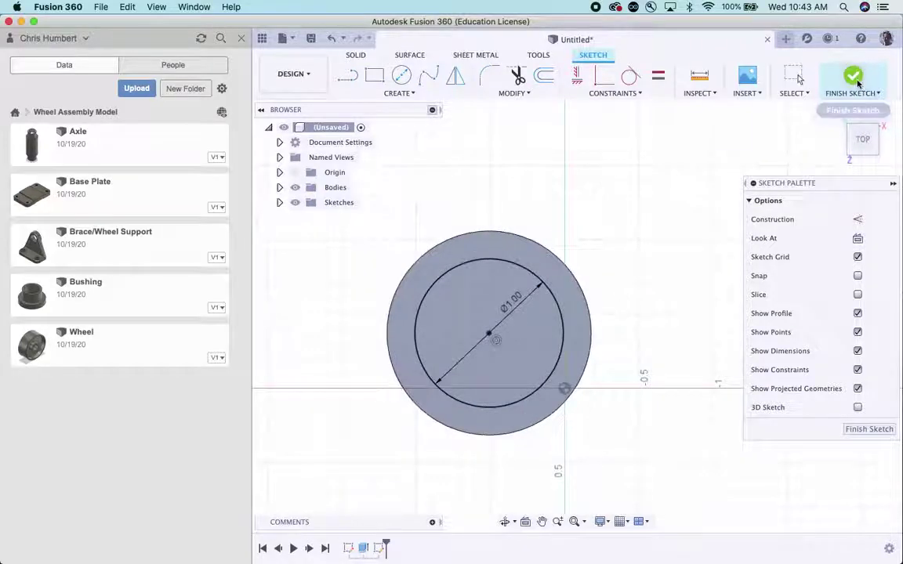
key("ctrl+Left")
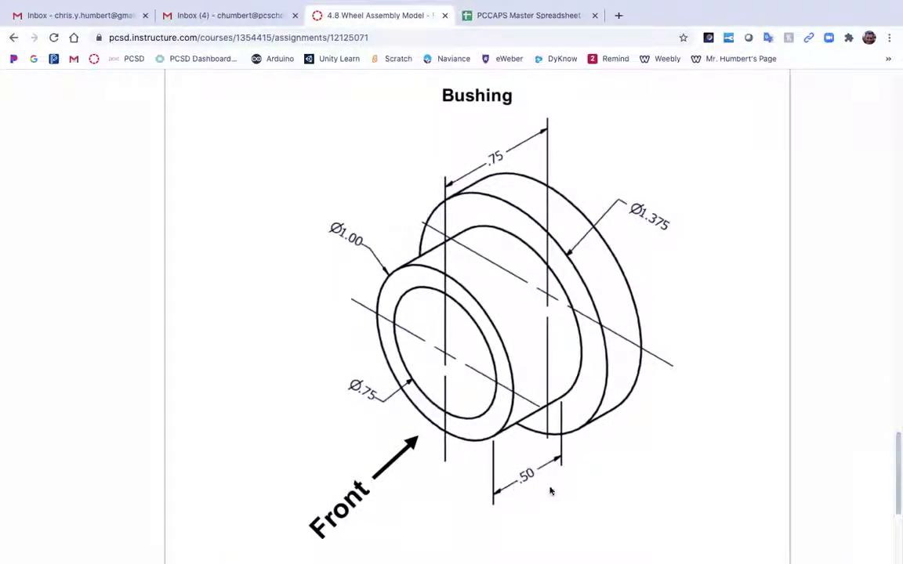
key("ctrl+Right")
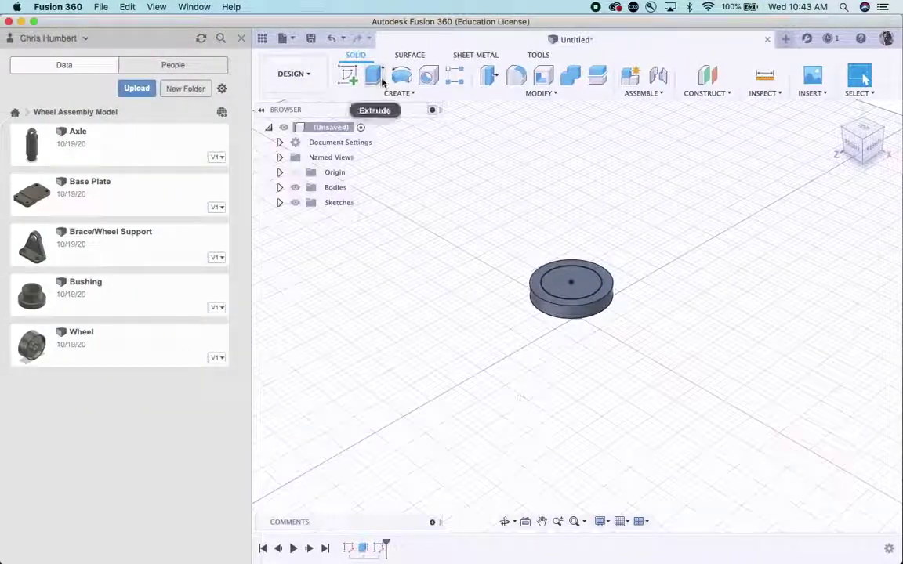
Extrude the 1-inch circle profile 0.5 in, joined onto the disc as a boss.
left_click(375, 76)
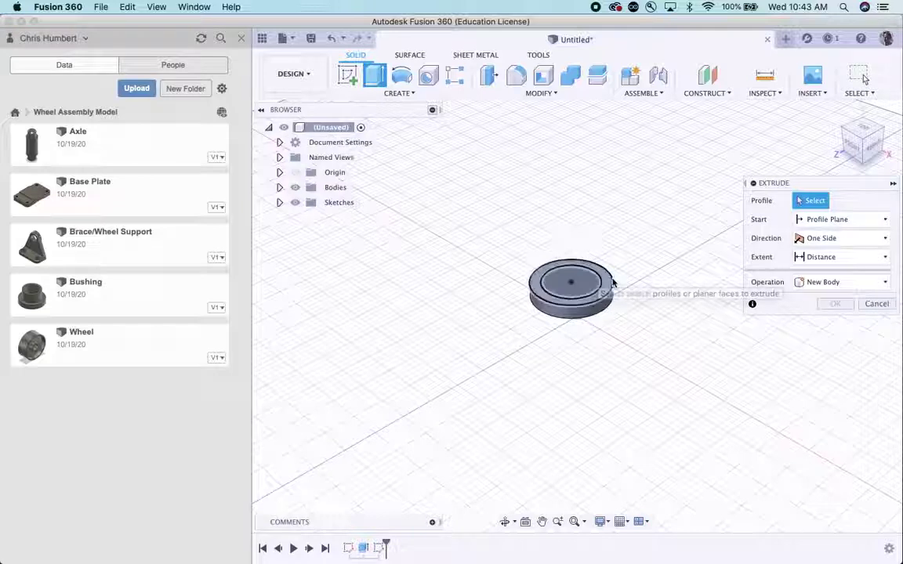
left_click(585, 286)
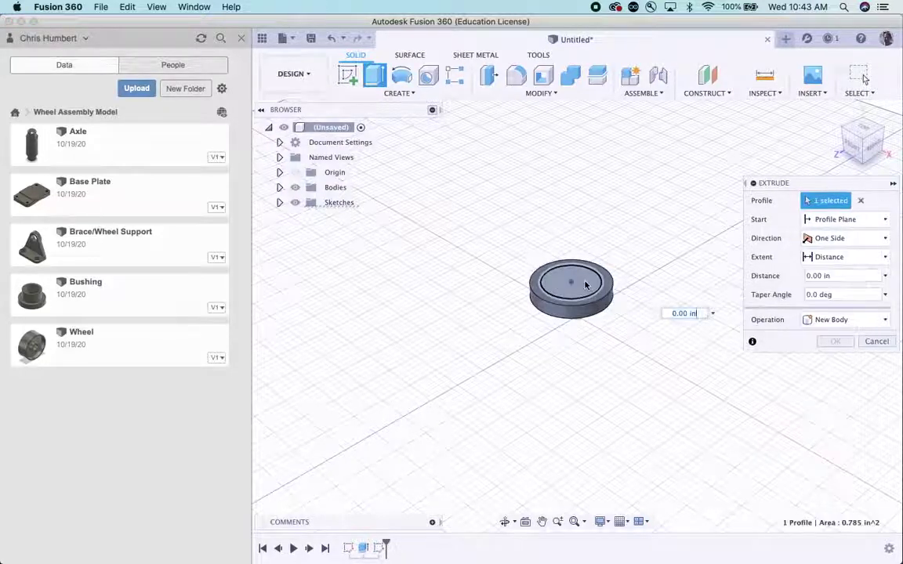
type(".5")
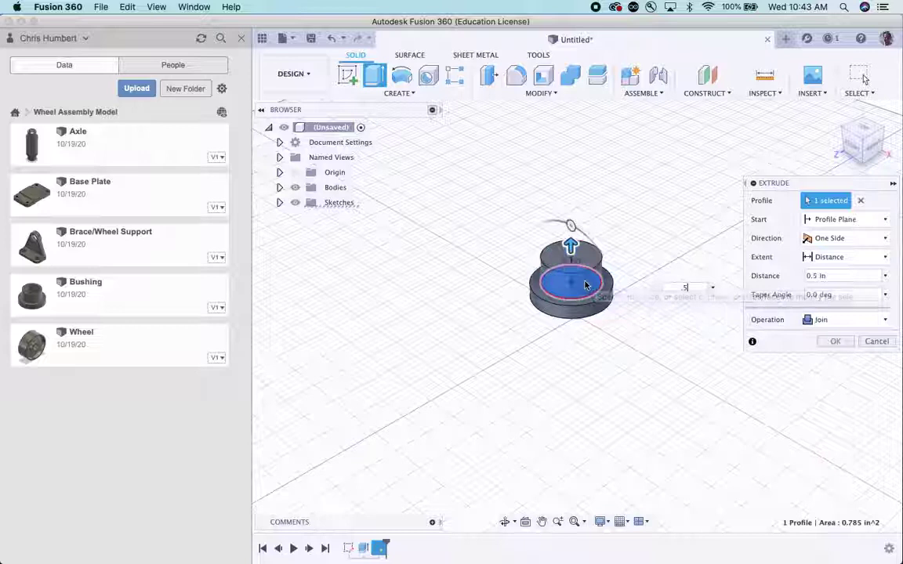
key("Return")
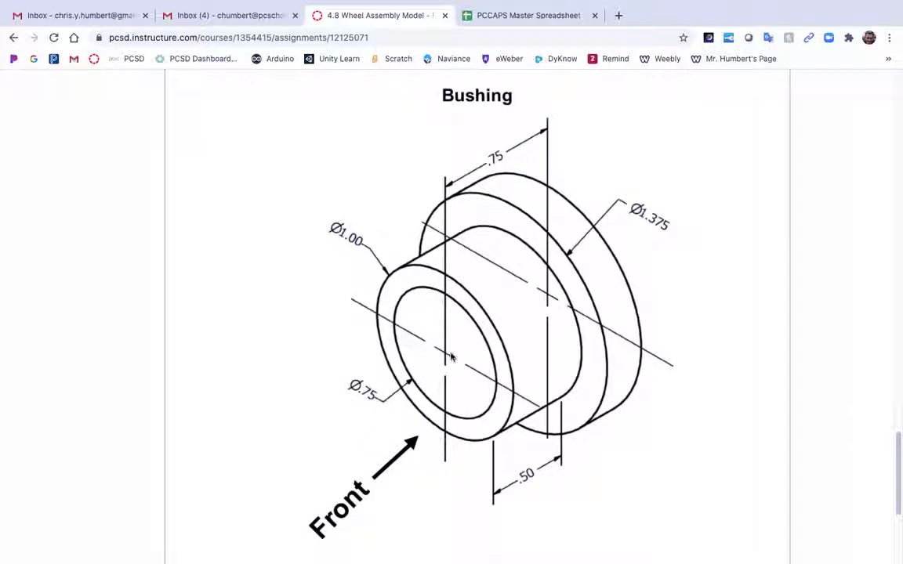
Create a new sketch on the boss's top face from its context menu.
key("ctrl+Left")
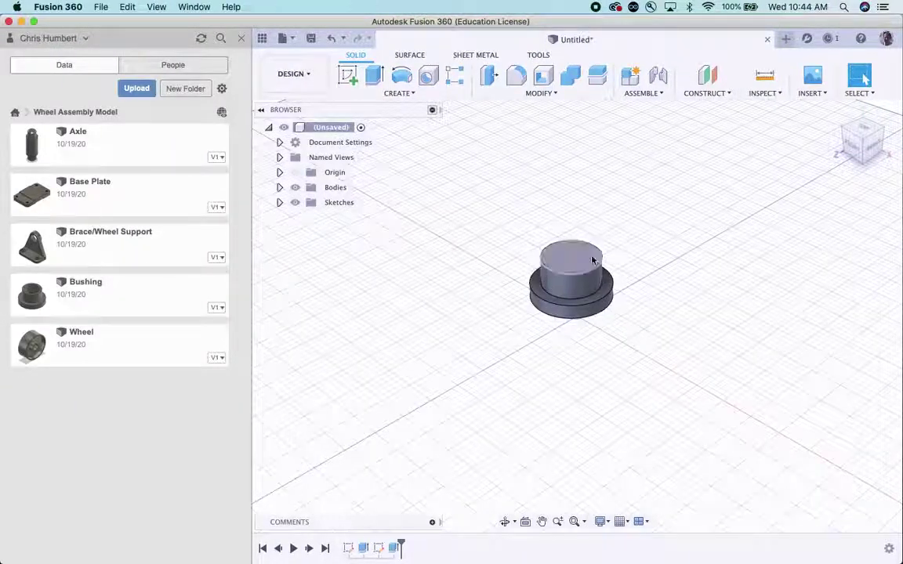
left_click(586, 259)
right_click(586, 259)
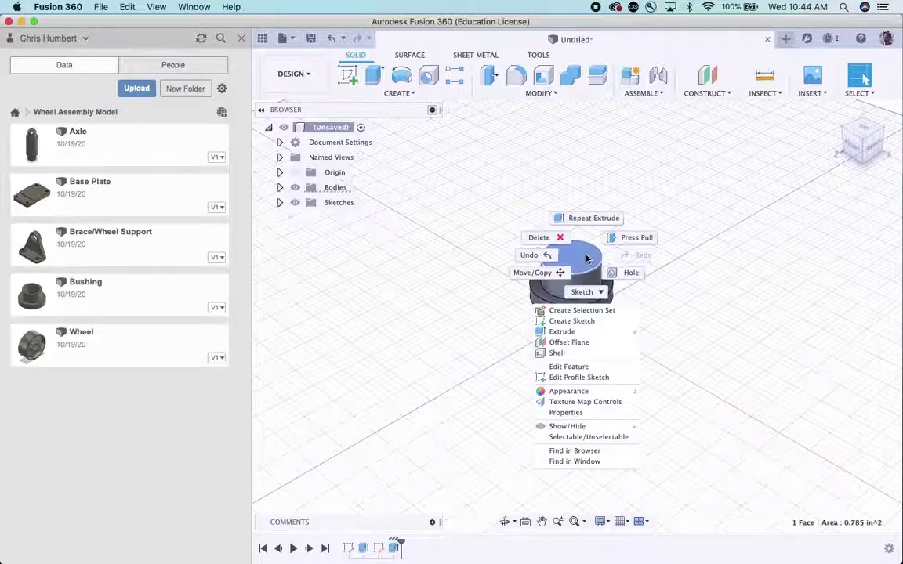
left_click(572, 321)
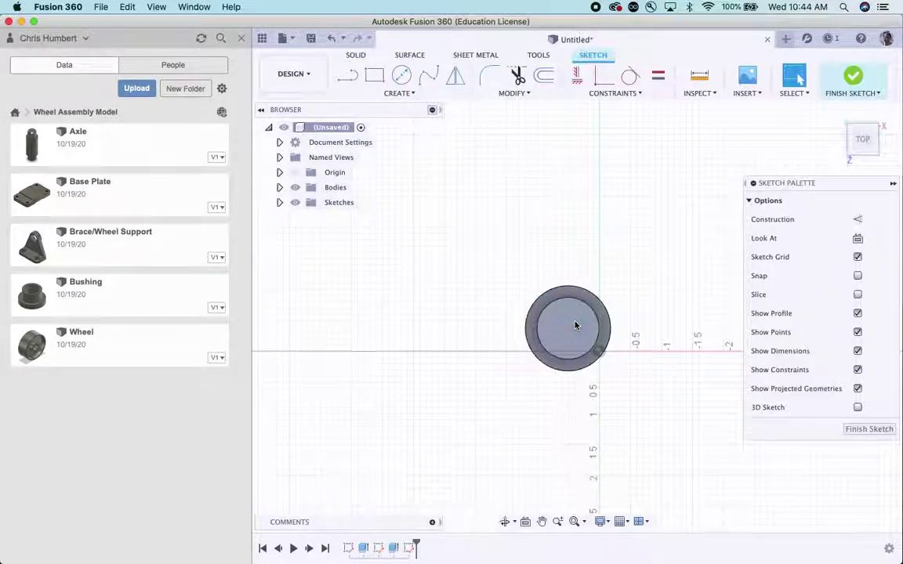
key("ctrl+Right")
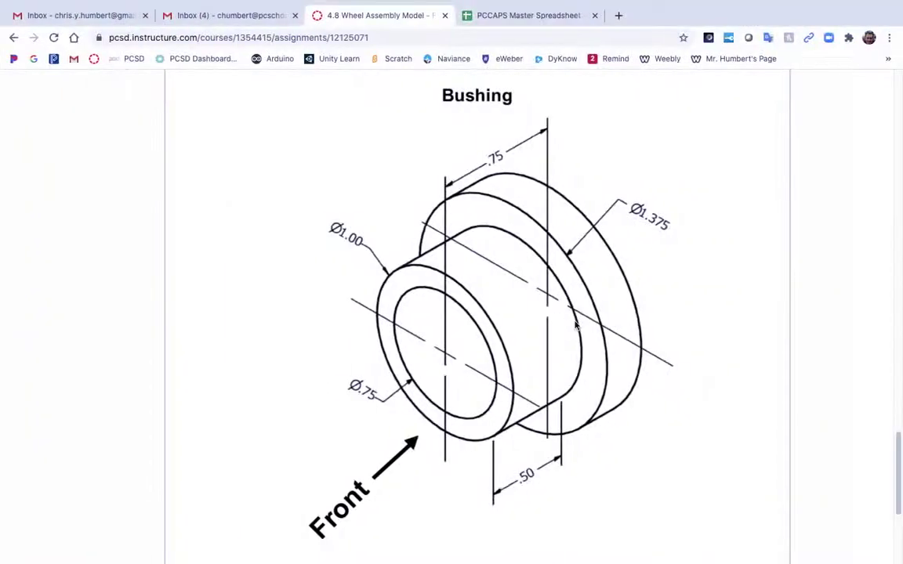
key("ctrl+Left")
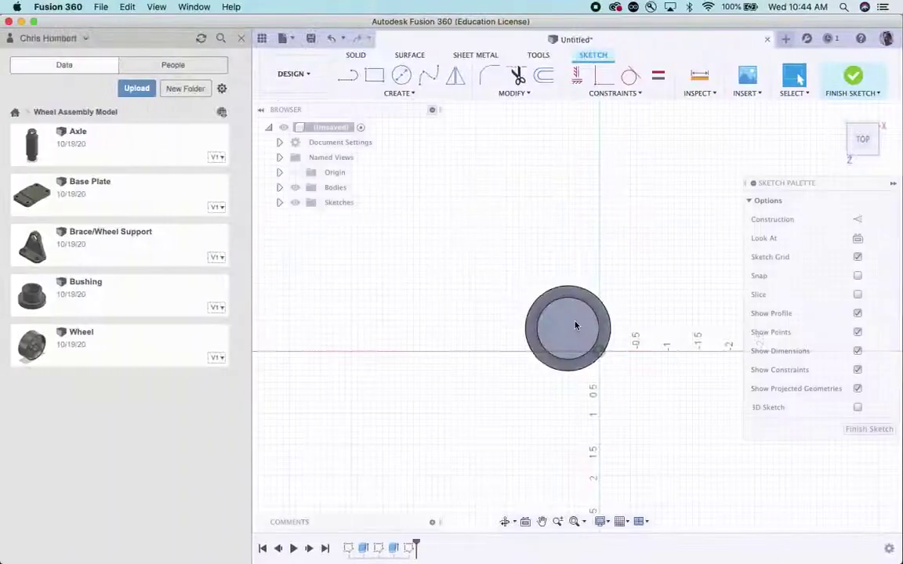
Draw a Ø0.75 in circle at the boss centre and finish the sketch.
left_click(401, 75)
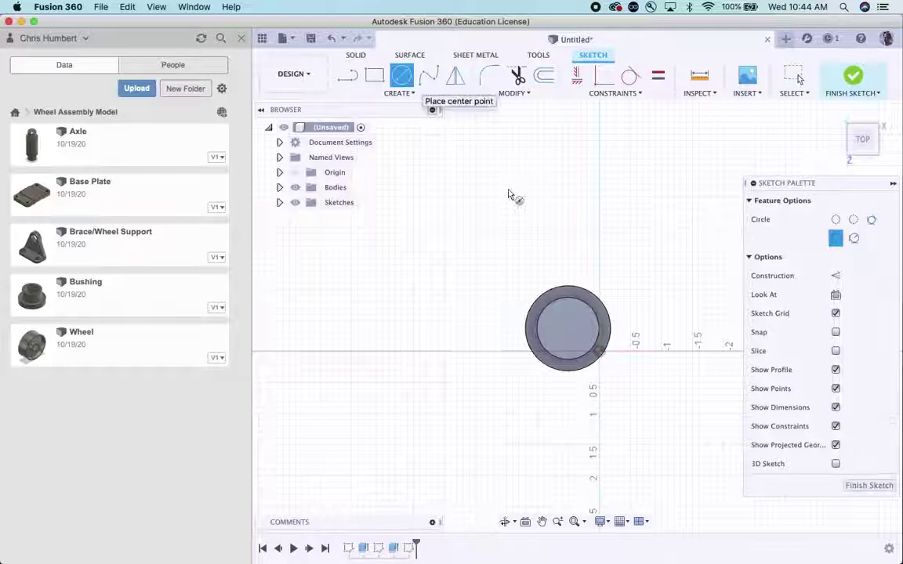
left_click(568, 328)
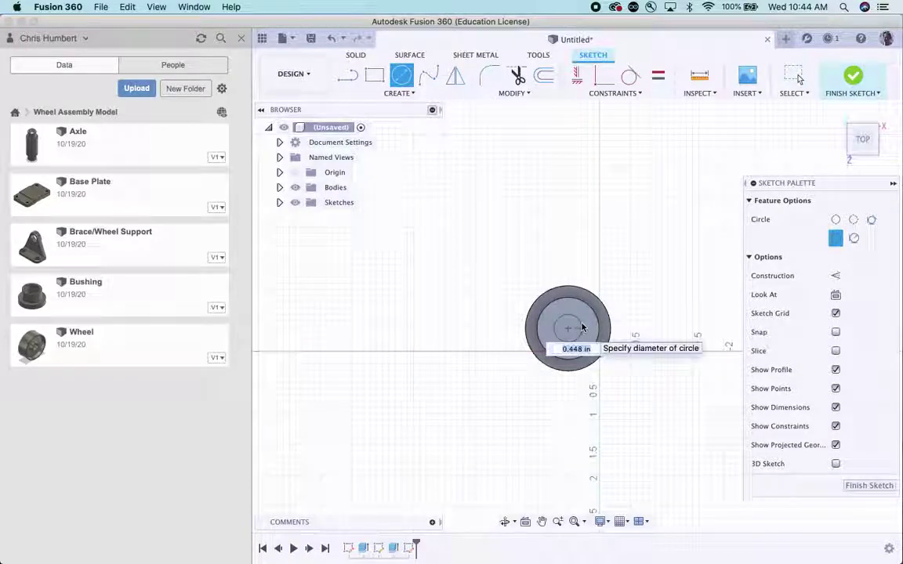
type(".3")
key("Return")
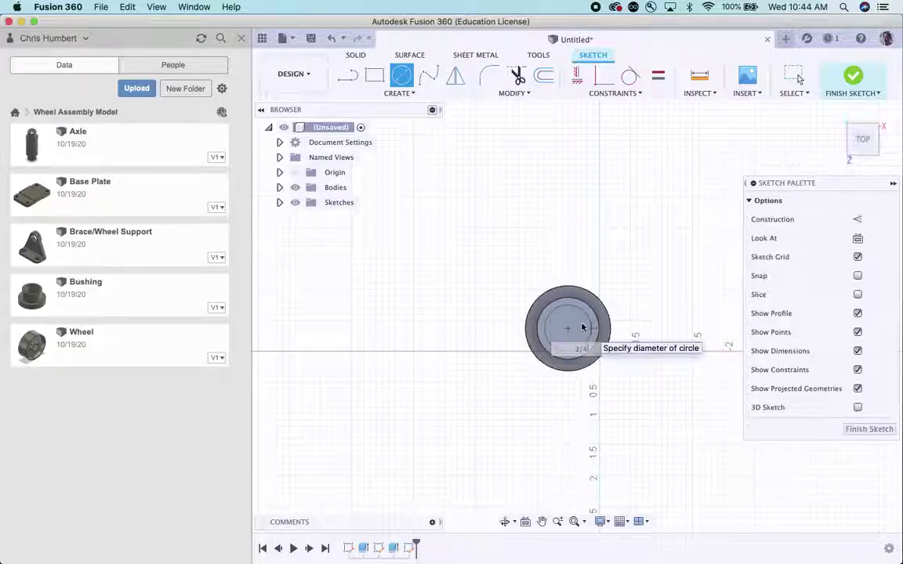
left_click(837, 91)
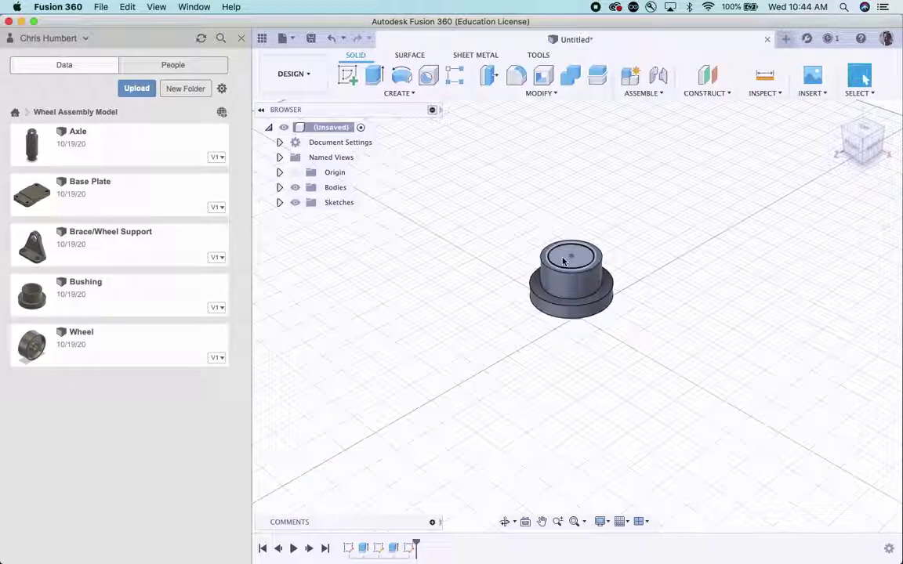
key("ctrl+Right")
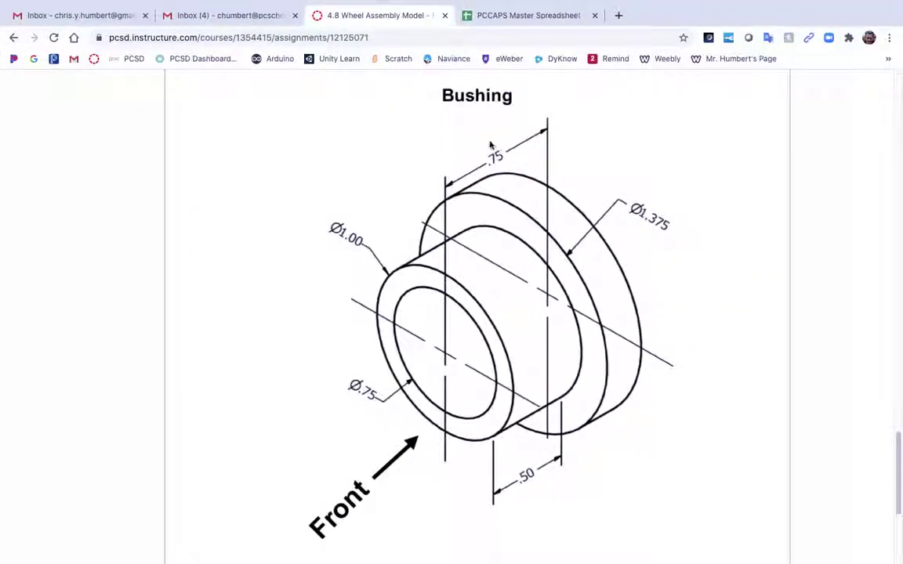
key("ctrl+Left")
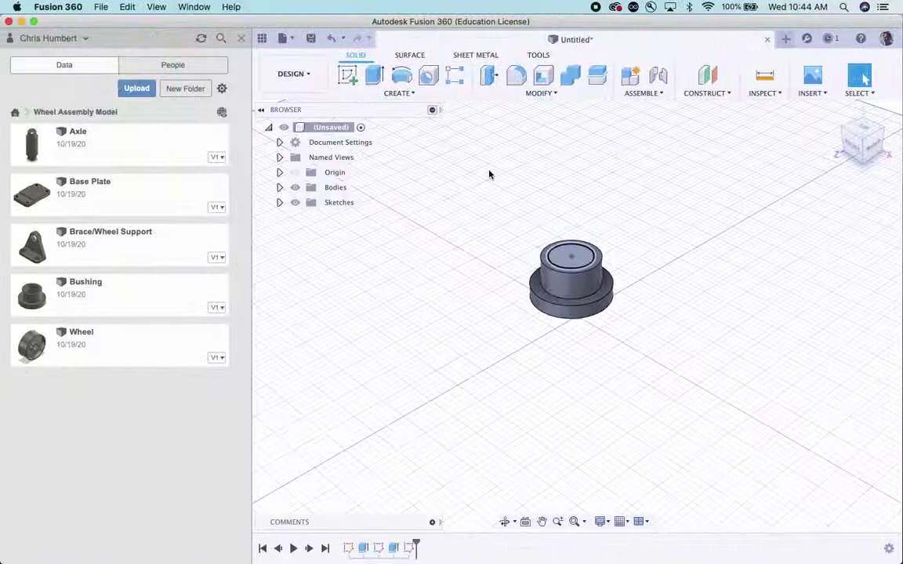
Cut-extrude the Ø0.75 circle -0.75 in down through the bushing to form the bore.
left_click(584, 254)
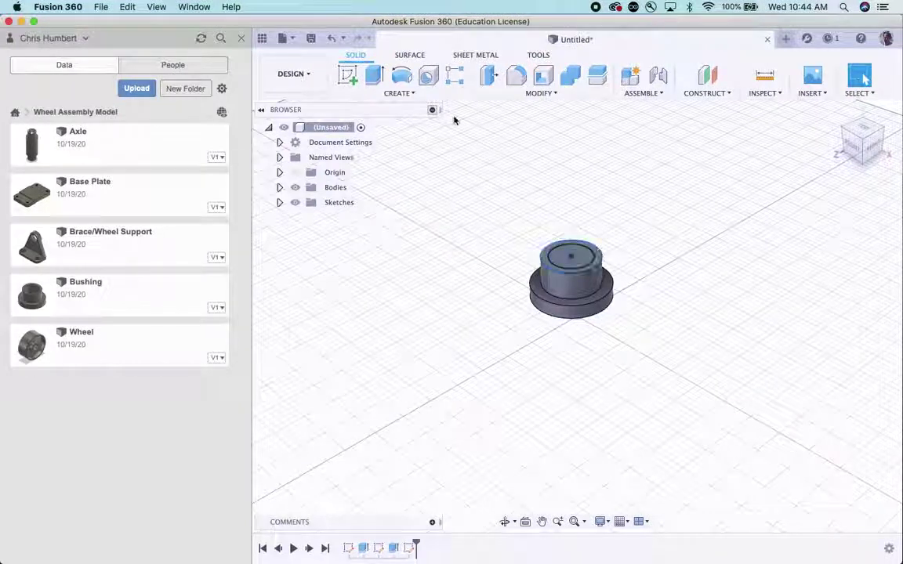
left_click(375, 75)
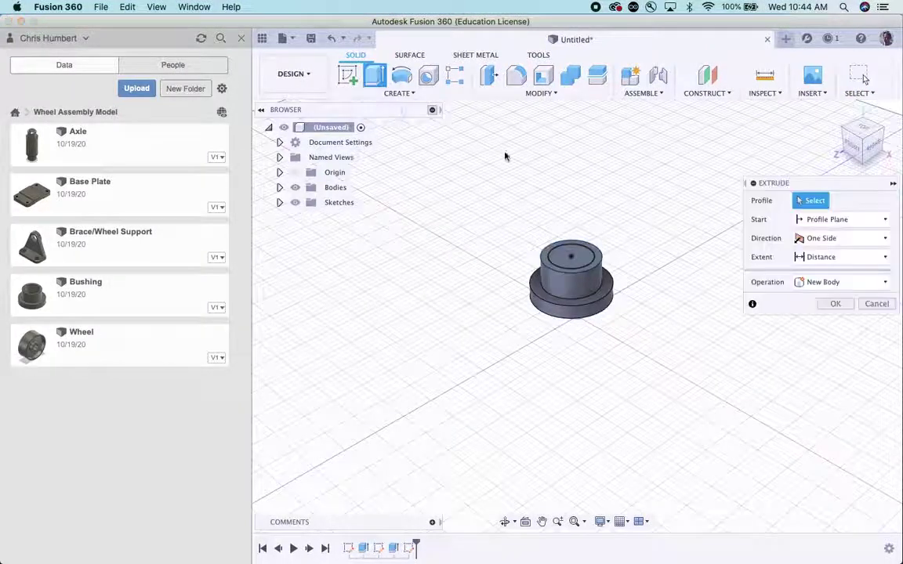
left_click(583, 259)
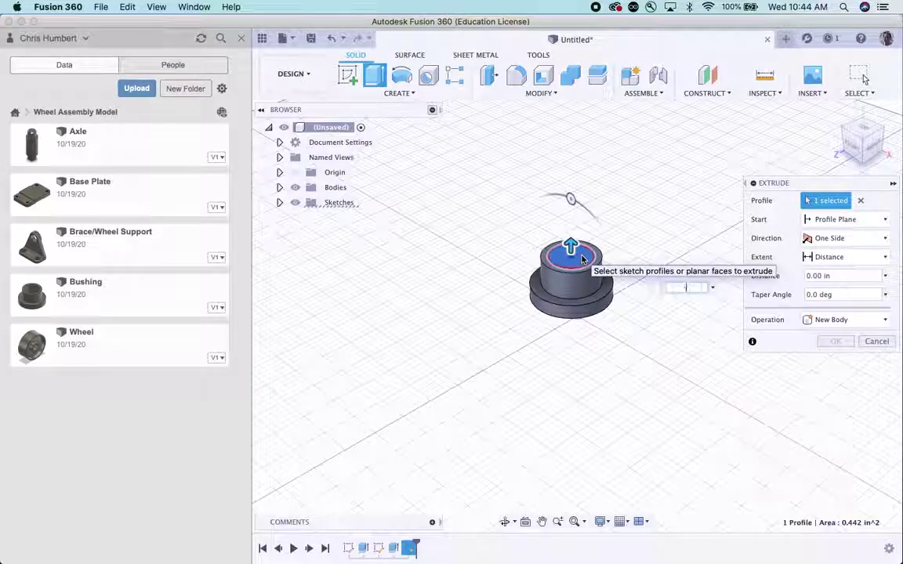
type("-.75")
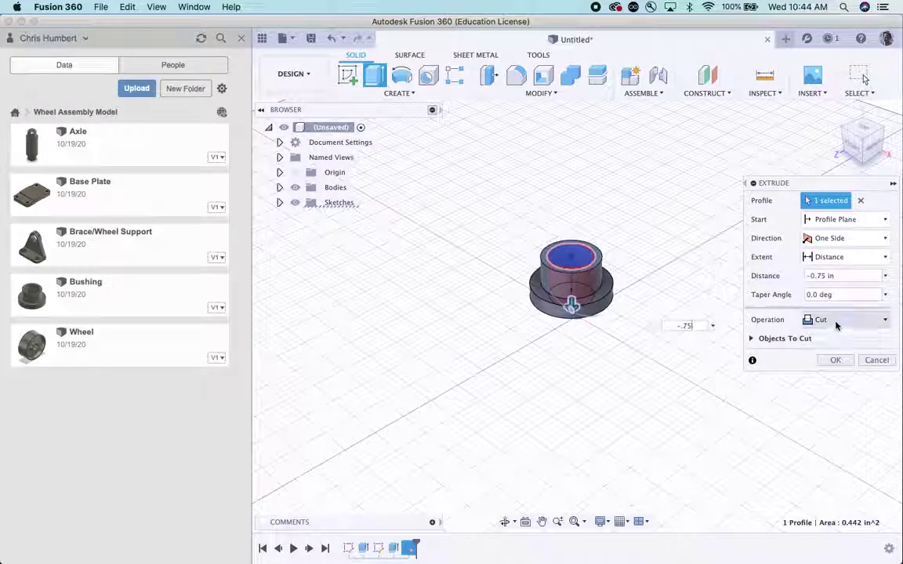
left_click(836, 360)
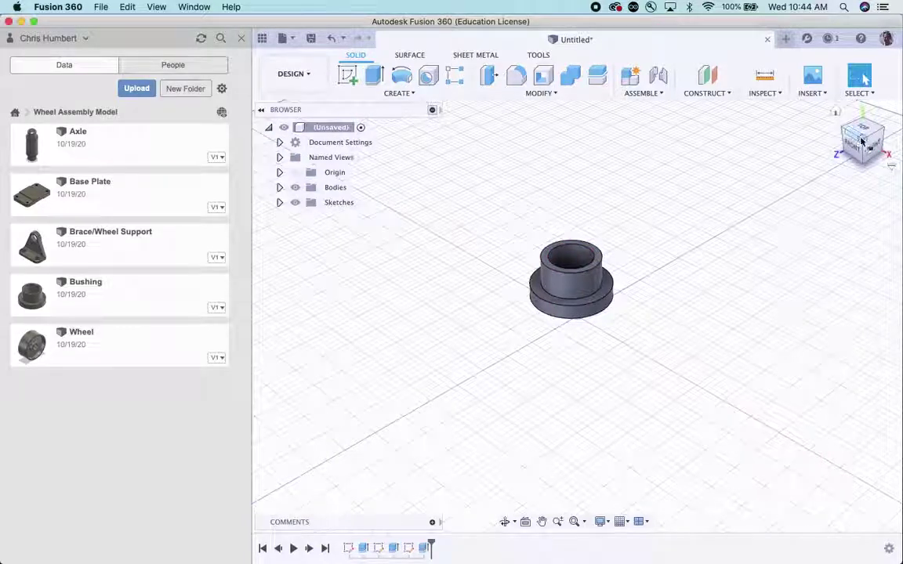
left_click_drag(862, 144, 797, 155)
Save the design as 'Bushing-2' in the Wheel Assembly Model project.
left_click(836, 115)
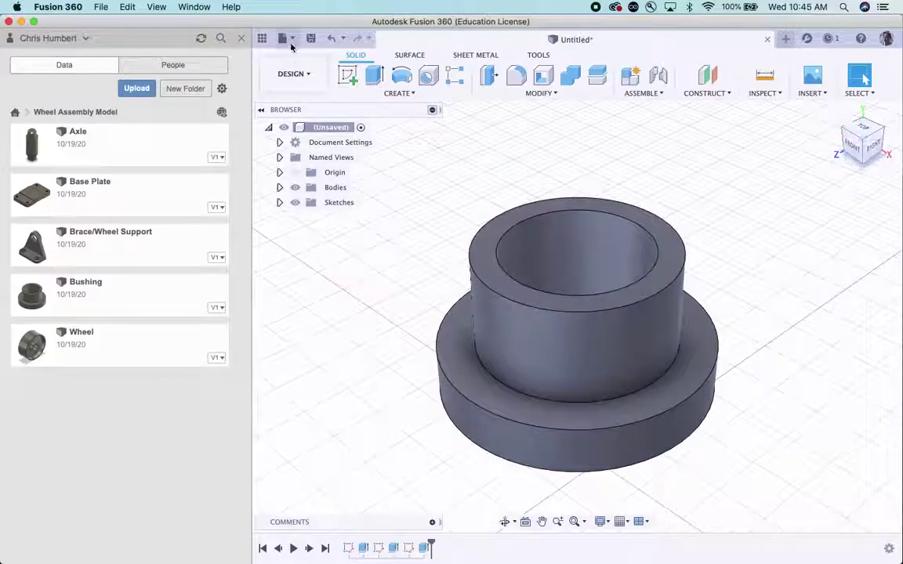
left_click(311, 40)
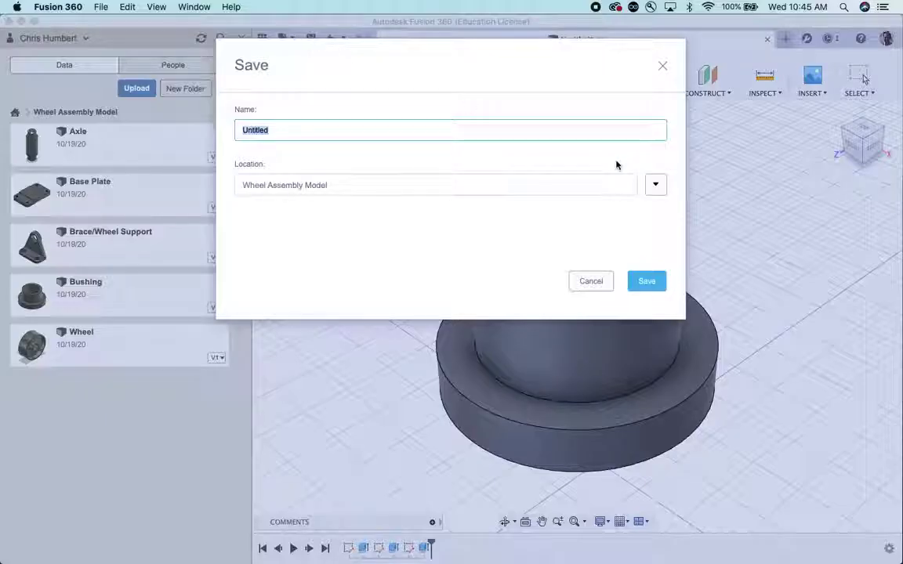
type("Bushi")
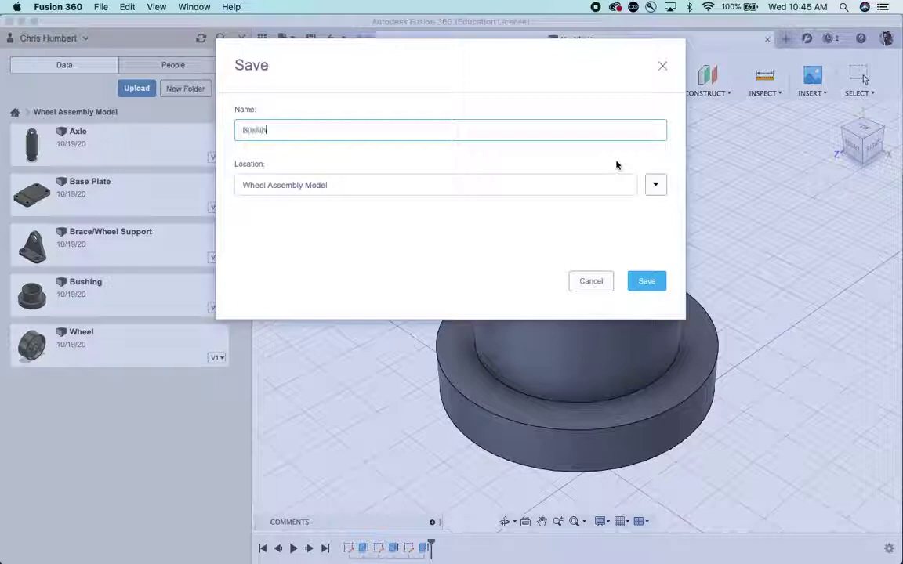
type("ng-2")
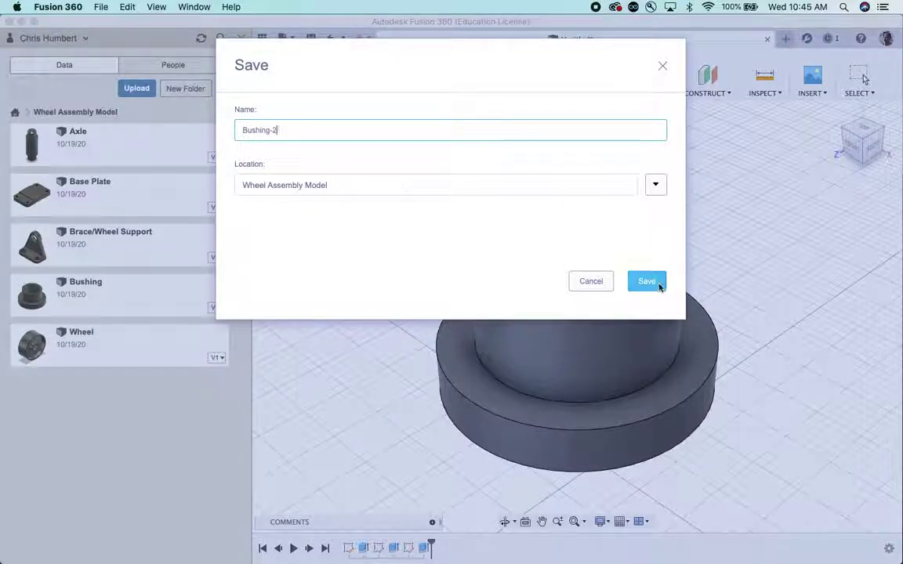
left_click(647, 281)
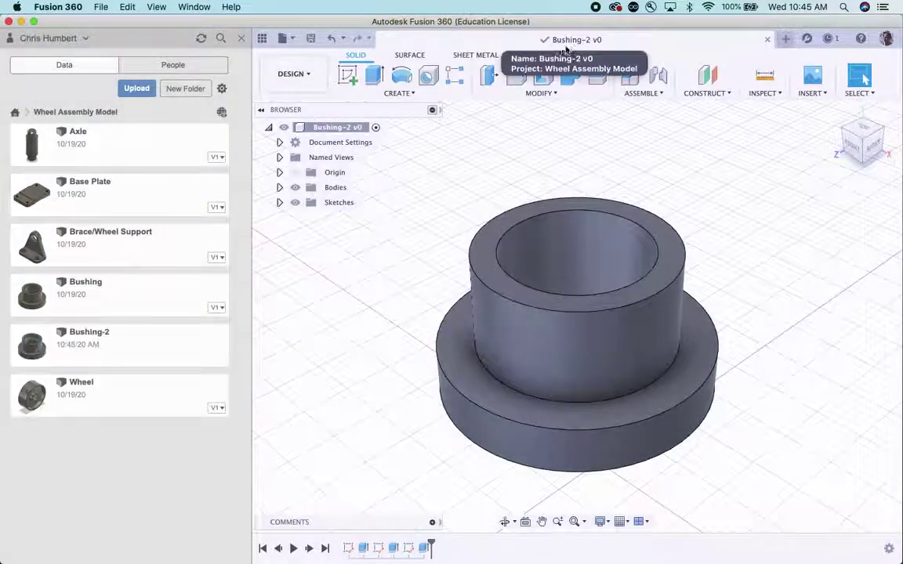